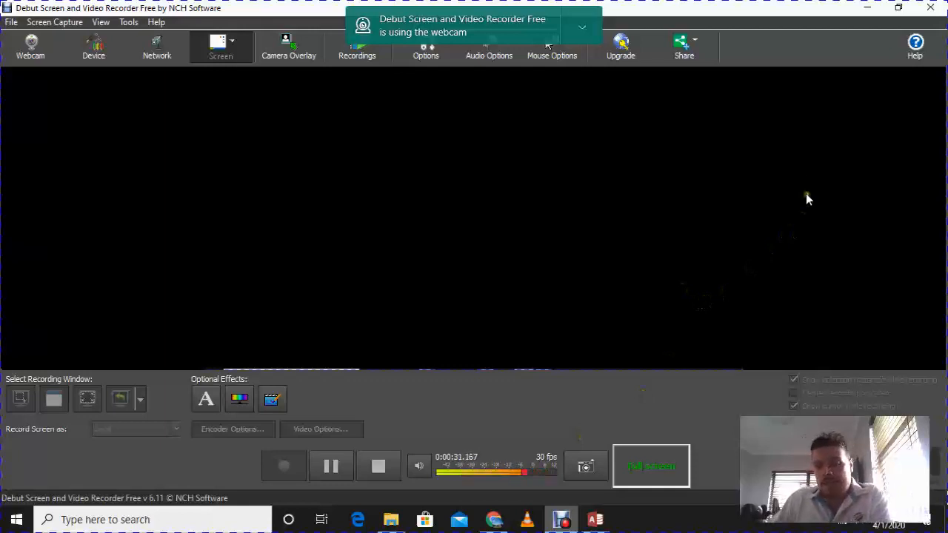
Switch from the screen recorder to the Access database and show the Student Info table in Design View.
click(866, 8)
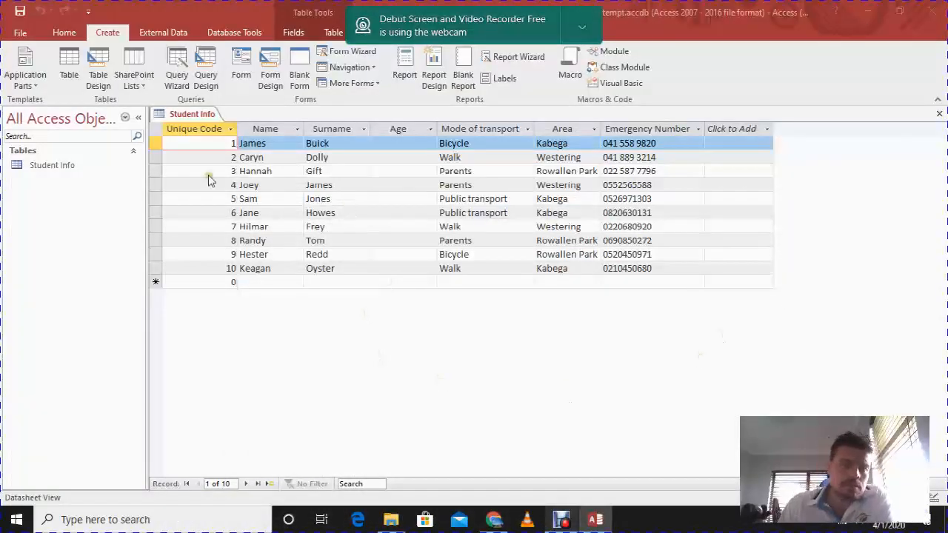
click(60, 30)
click(62, 34)
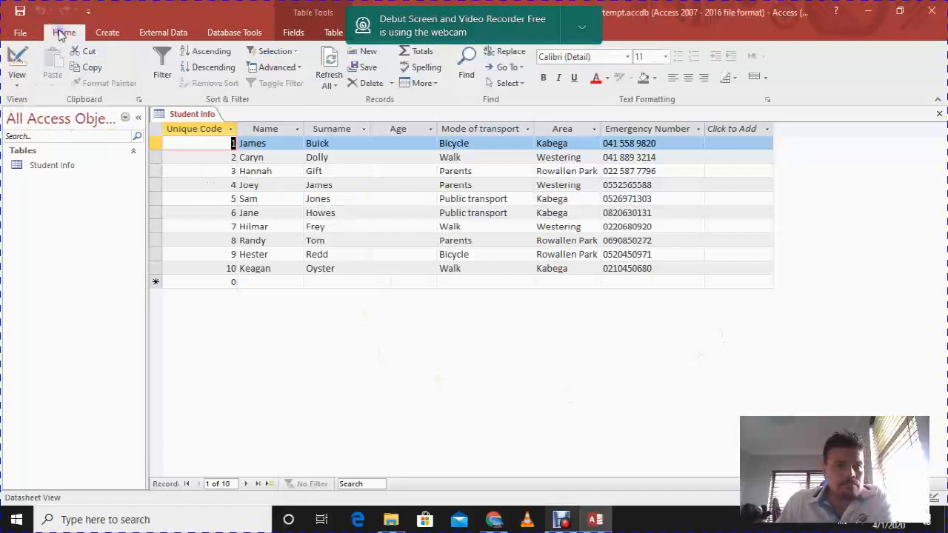
click(14, 87)
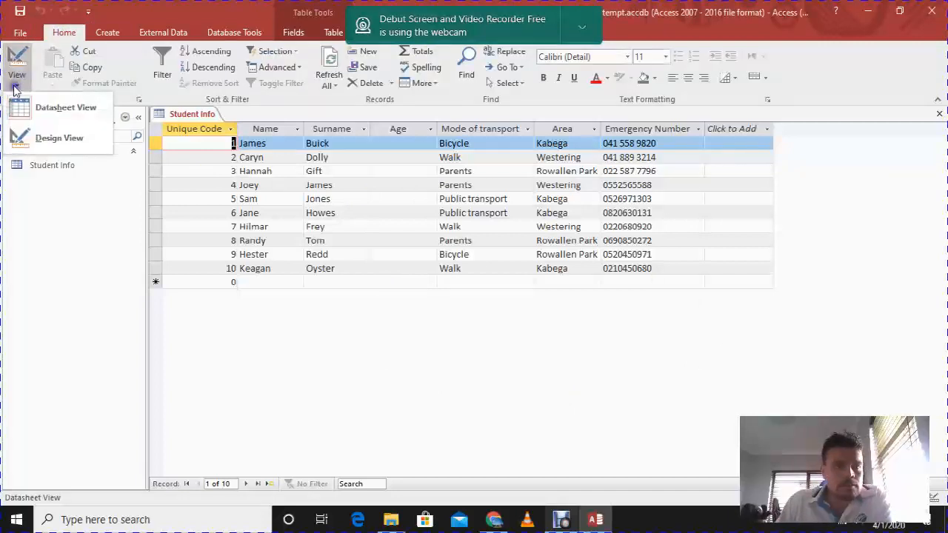
click(40, 136)
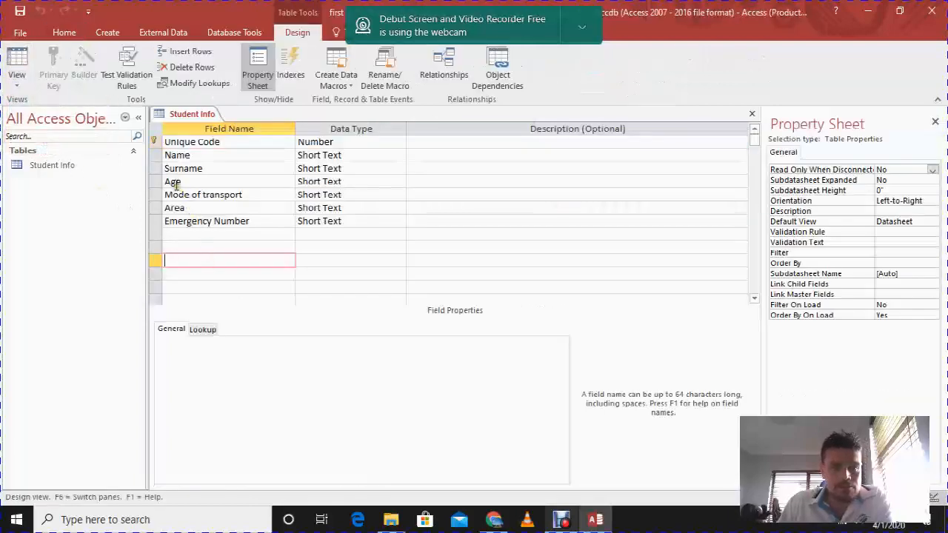
Permanently delete the existing Age field from the Student Info table design.
click(153, 181)
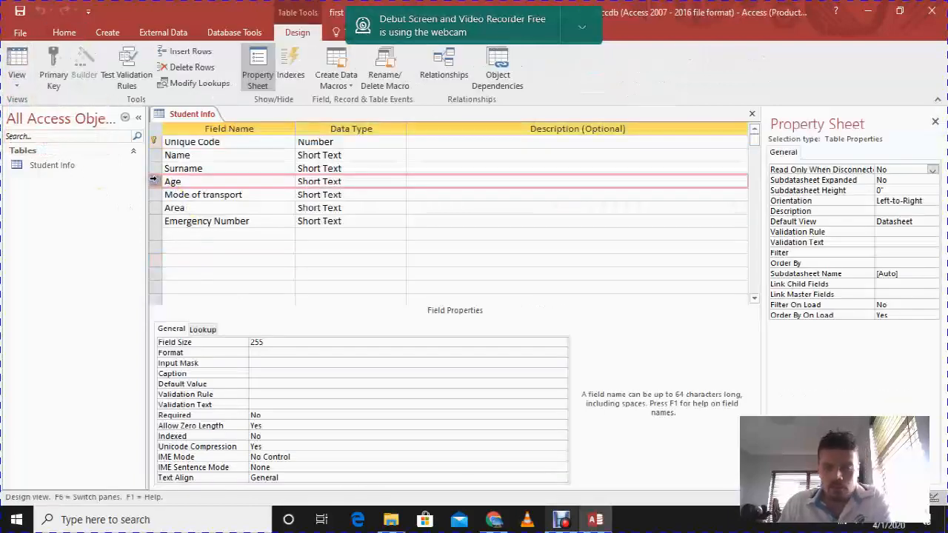
key(Delete)
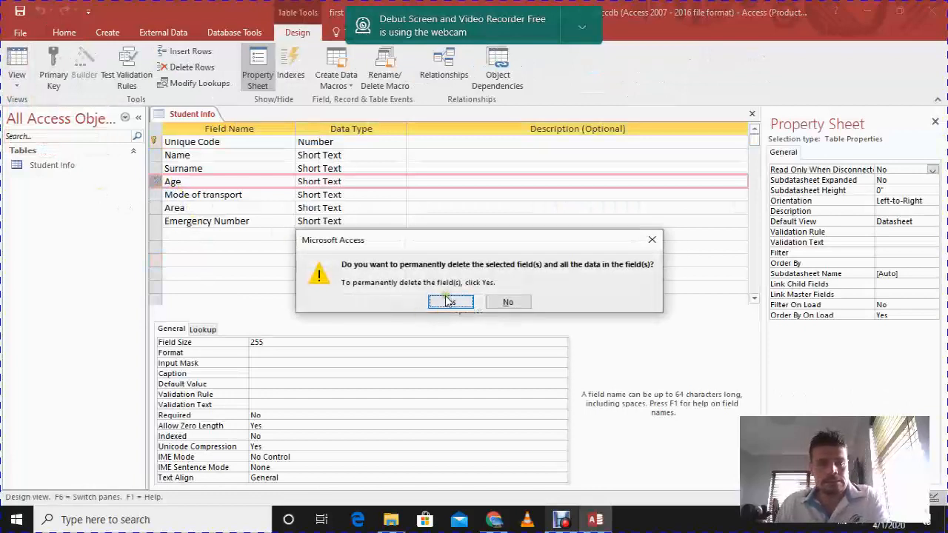
click(451, 300)
click(264, 260)
Add a new field named Age below Emergency Number and set its data type to Number.
click(182, 220)
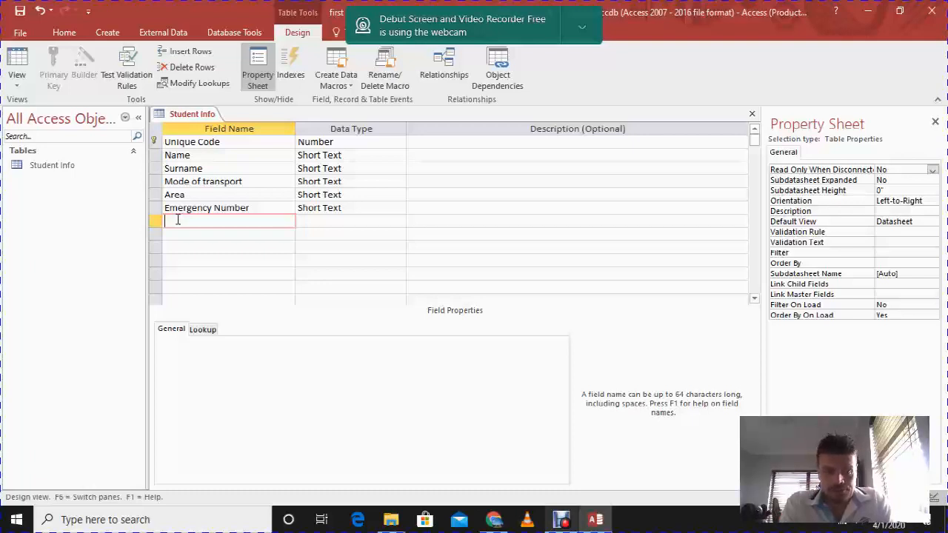
text(Age)
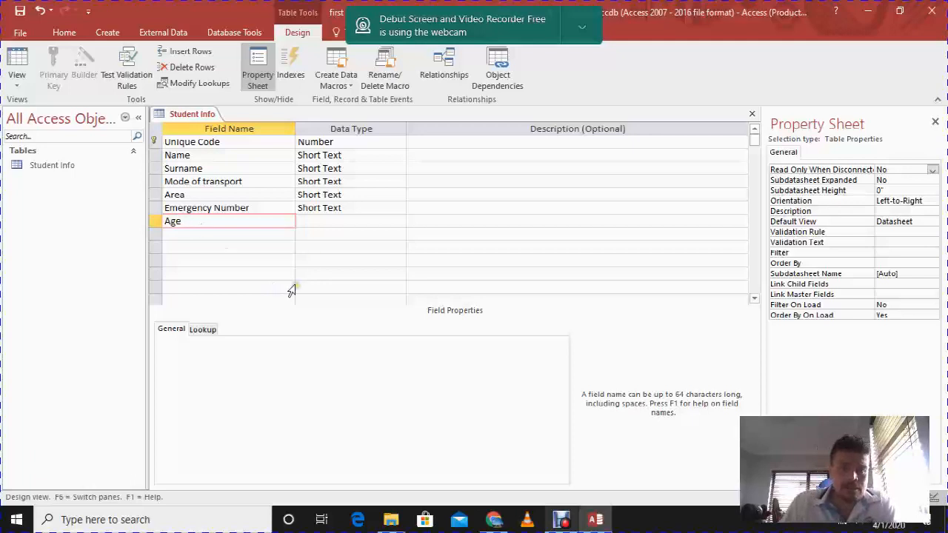
click(310, 246)
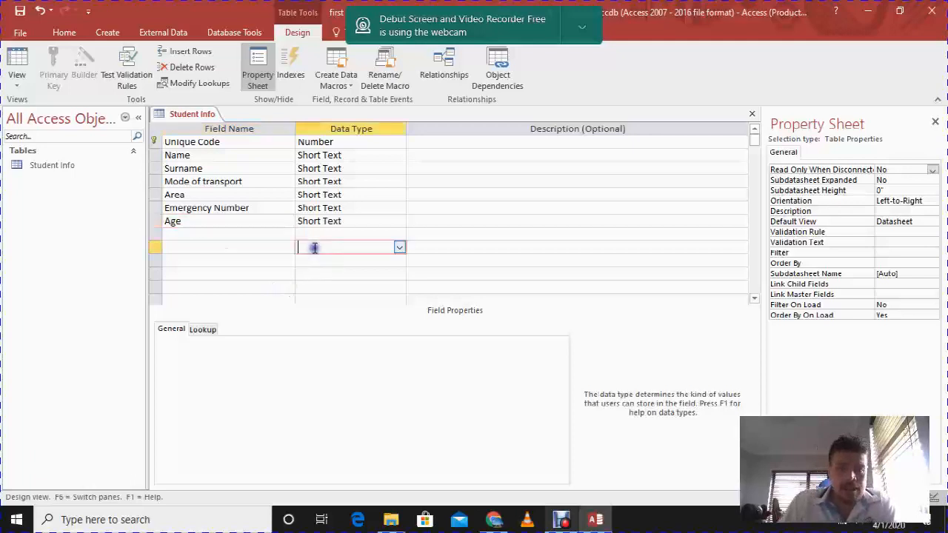
click(359, 220)
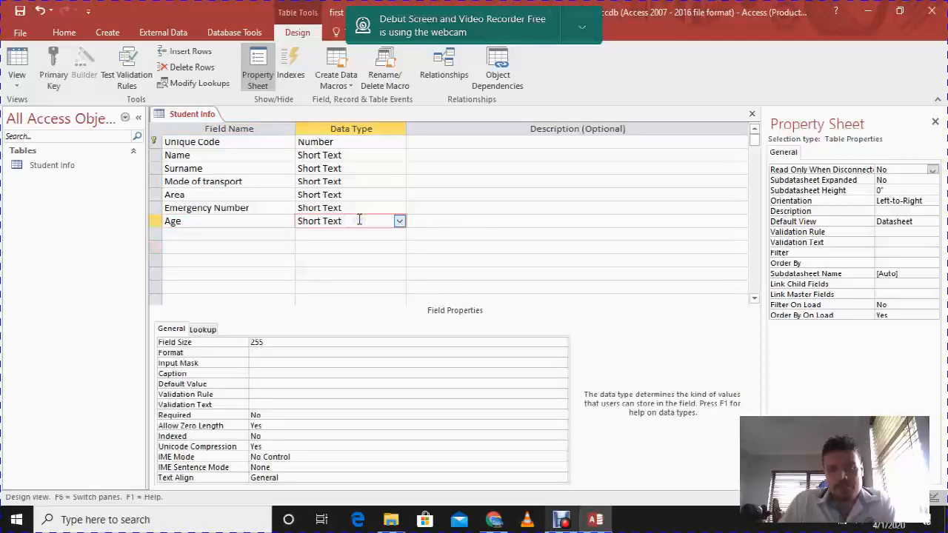
click(398, 221)
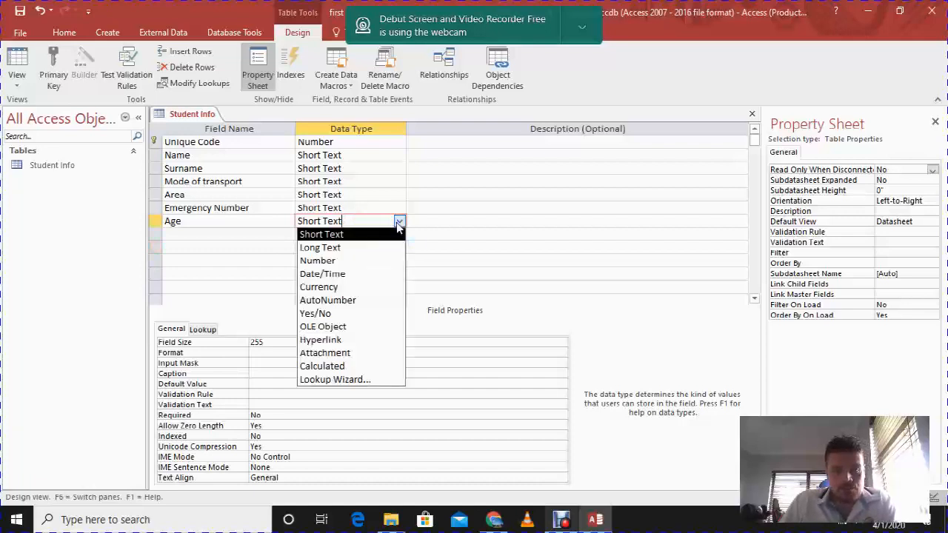
click(345, 260)
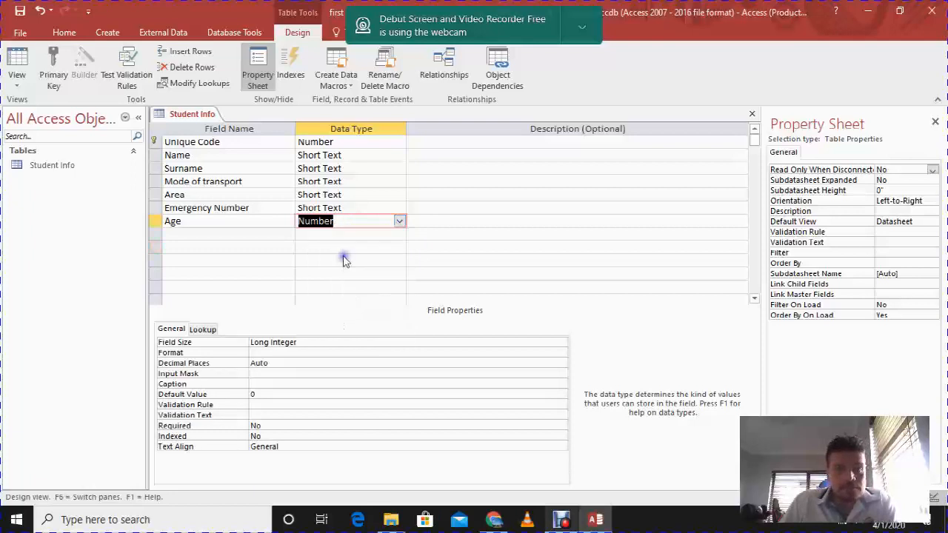
Review the Age field's available number sizes, keeping Long Integer, and set its decimal places to 0.
click(312, 342)
click(562, 343)
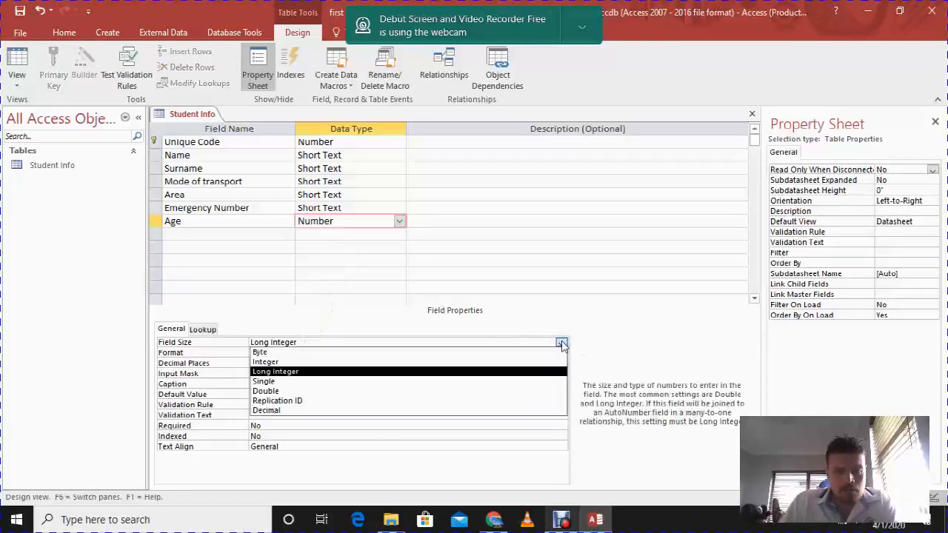
click(562, 343)
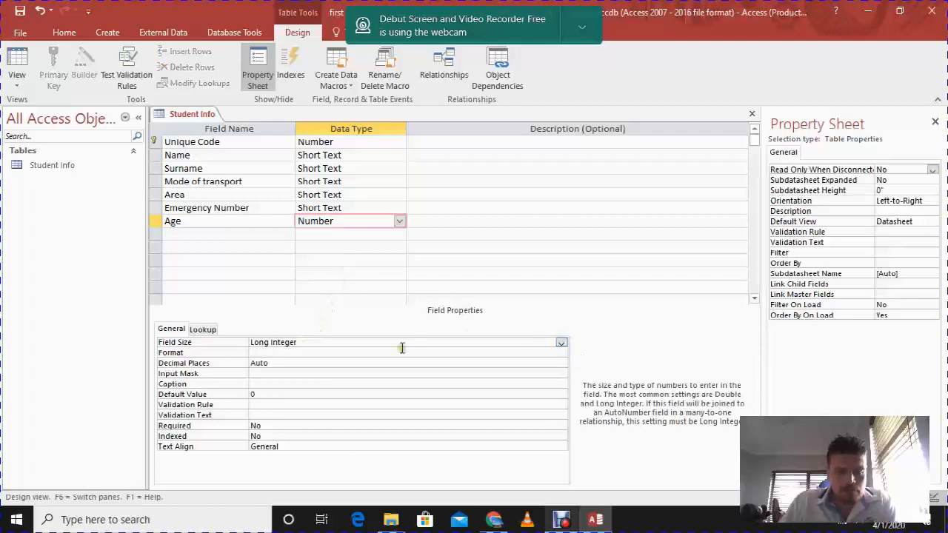
click(276, 364)
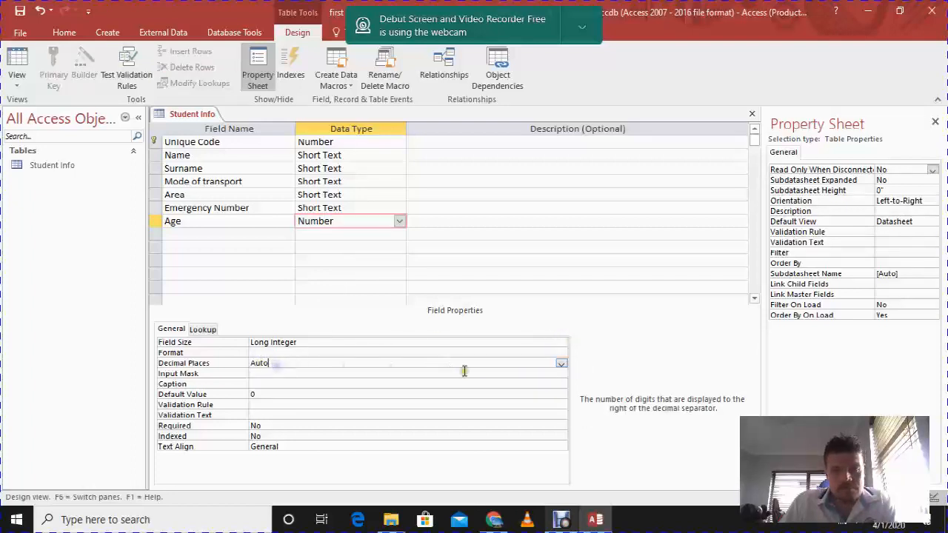
click(561, 364)
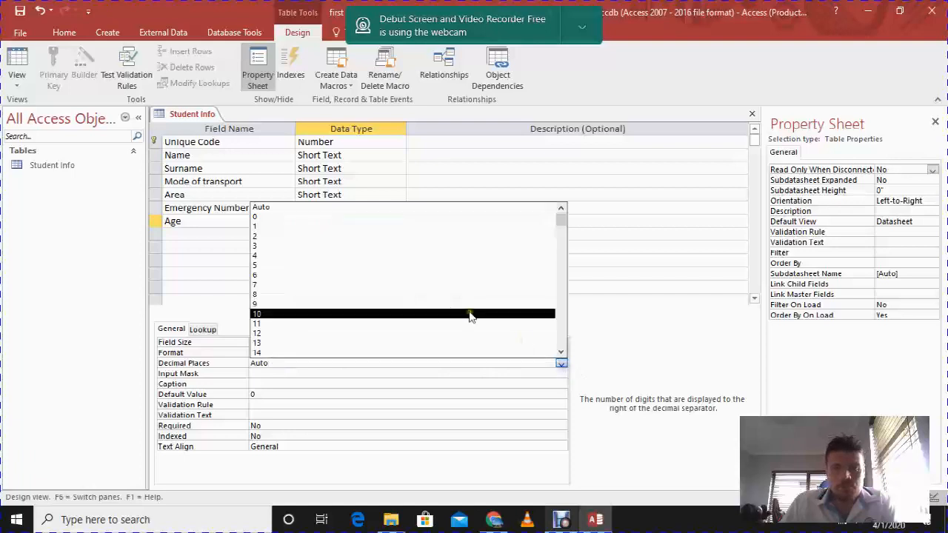
click(264, 216)
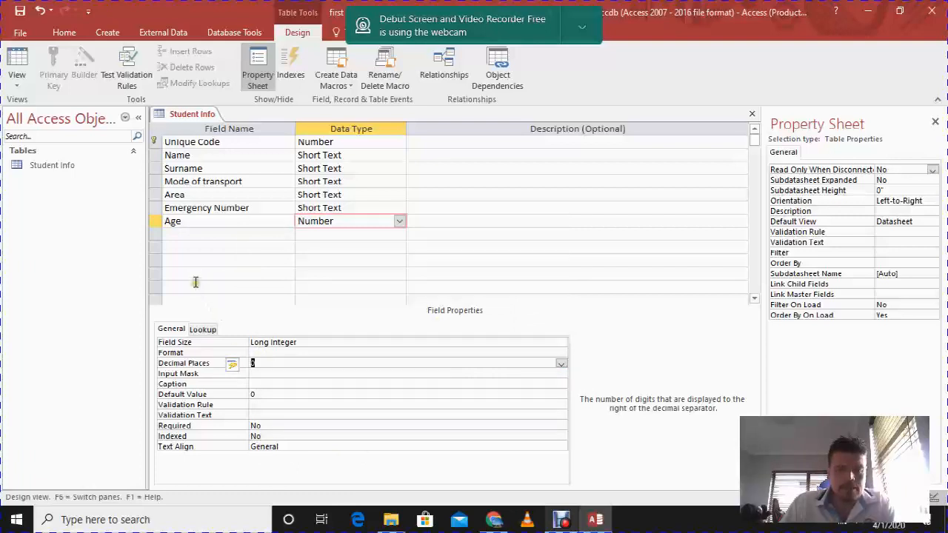
Move the Age field so that it sits between Surname and Mode of transport.
click(155, 236)
click(203, 258)
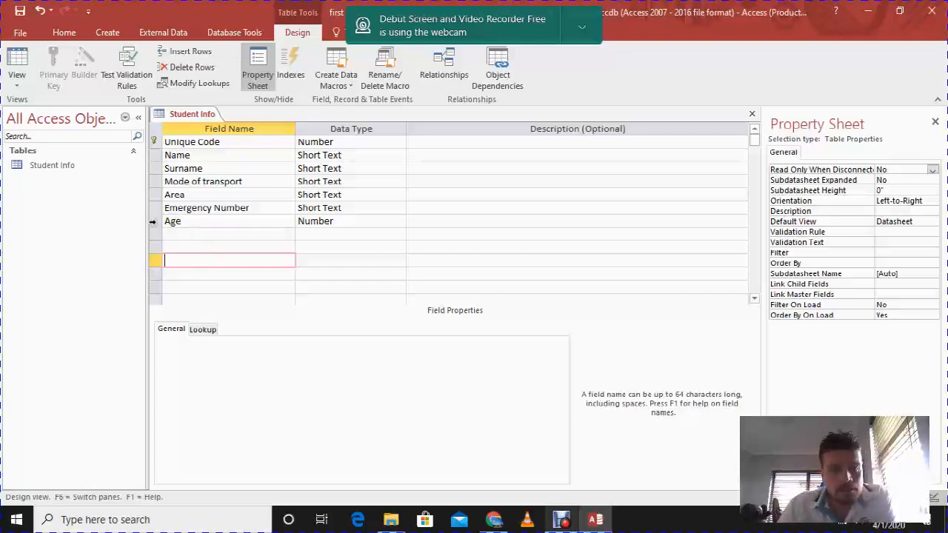
click(160, 224)
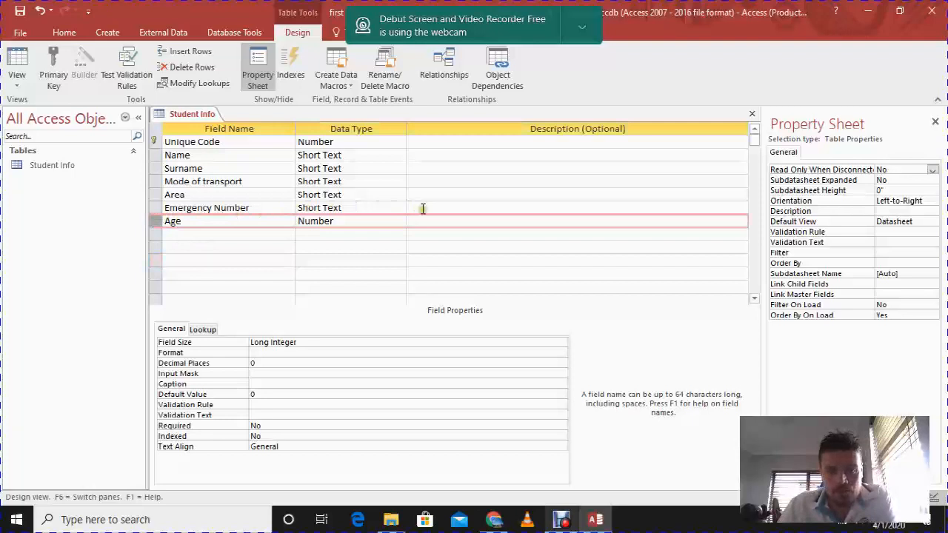
click(152, 223)
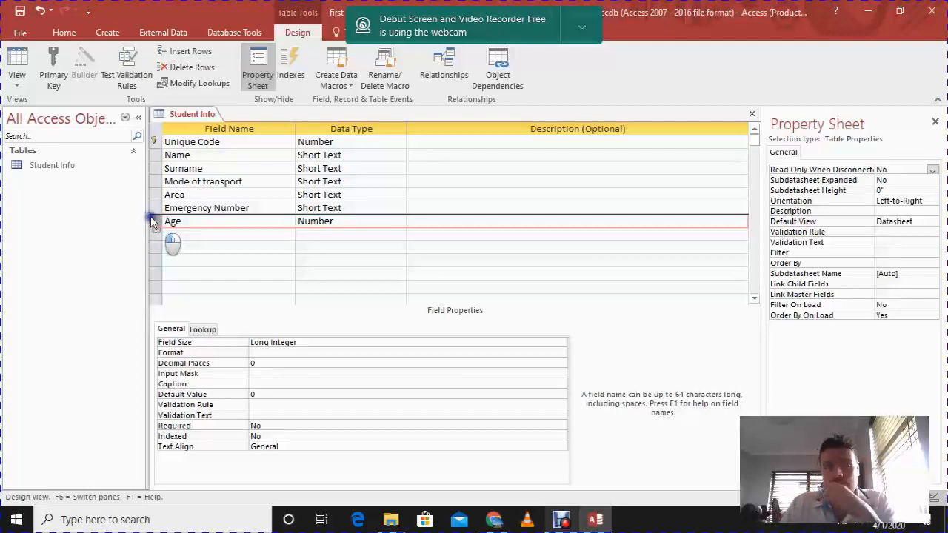
drag(152, 219, 158, 187)
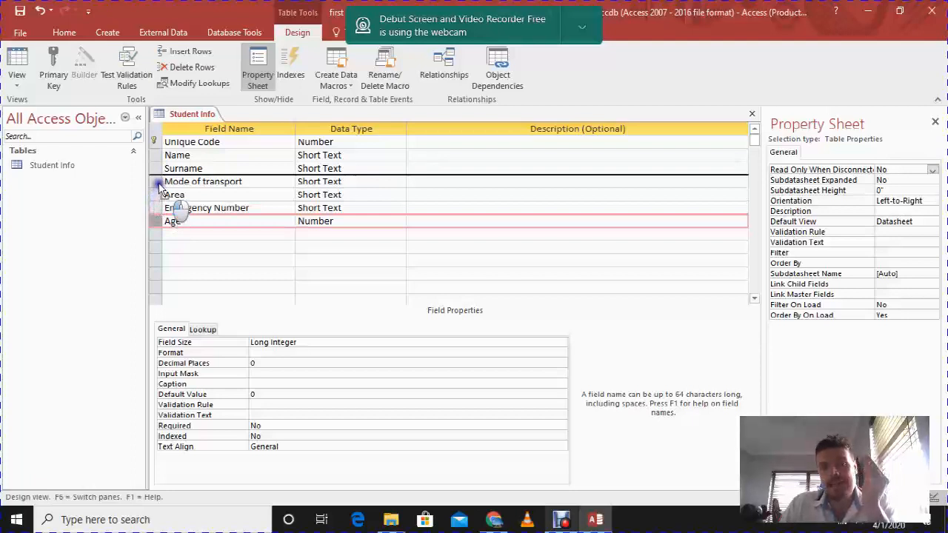
mouse_move(159, 187)
mouse_down()
mouse_move(159, 174)
mouse_move(164, 183)
mouse_up()
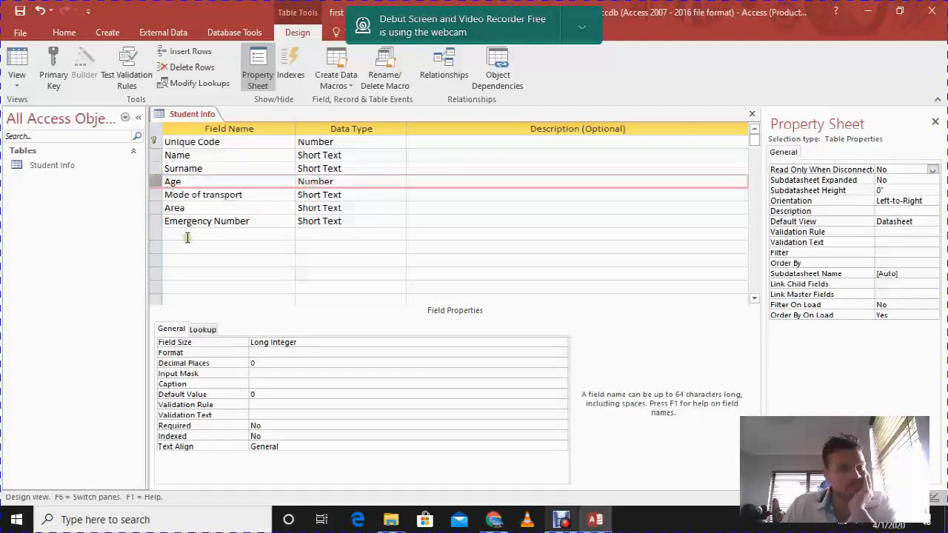
Save the Student Info table changes and look over the students' Age cells in Datasheet View.
click(17, 59)
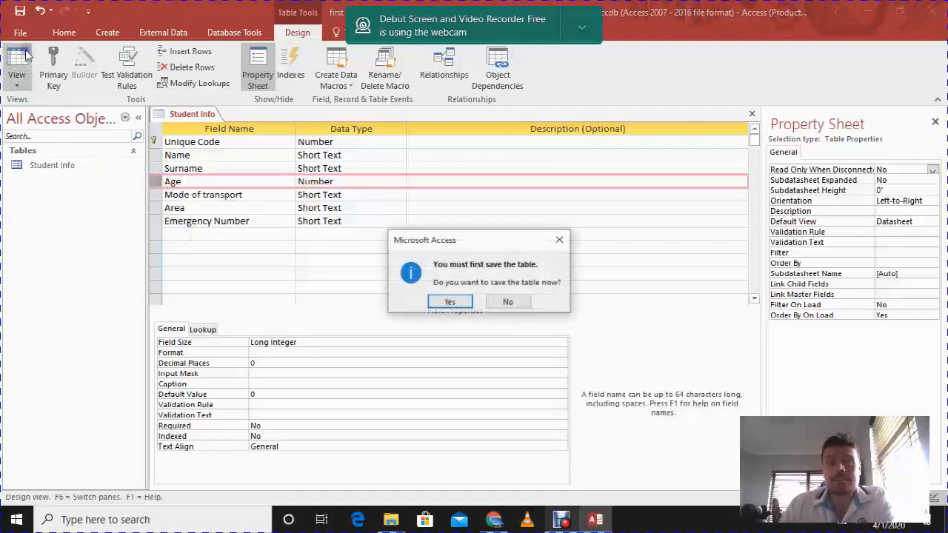
click(447, 302)
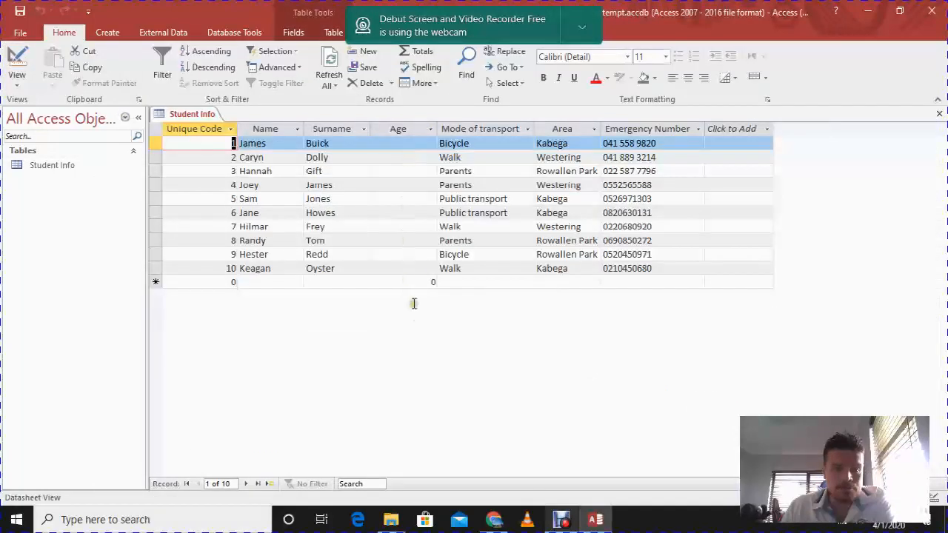
click(408, 142)
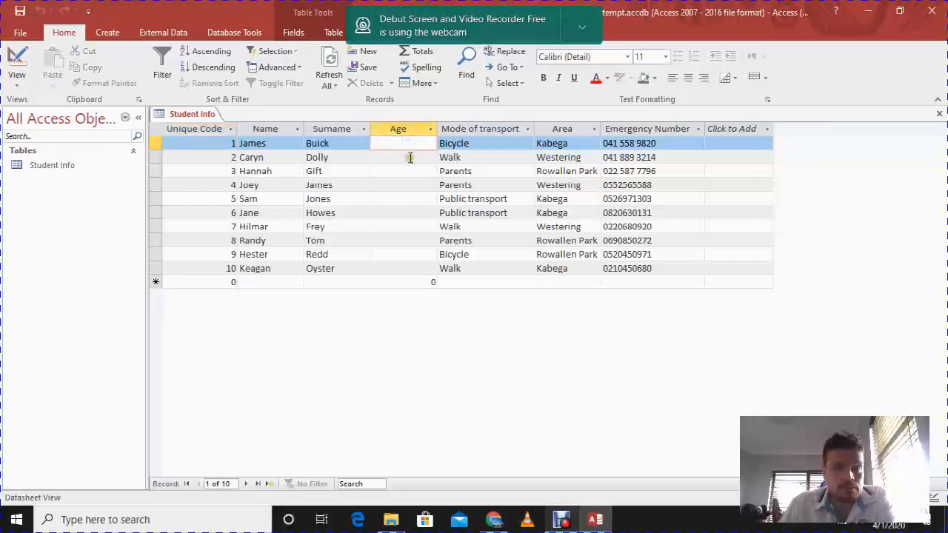
click(407, 158)
click(407, 171)
click(407, 185)
click(405, 210)
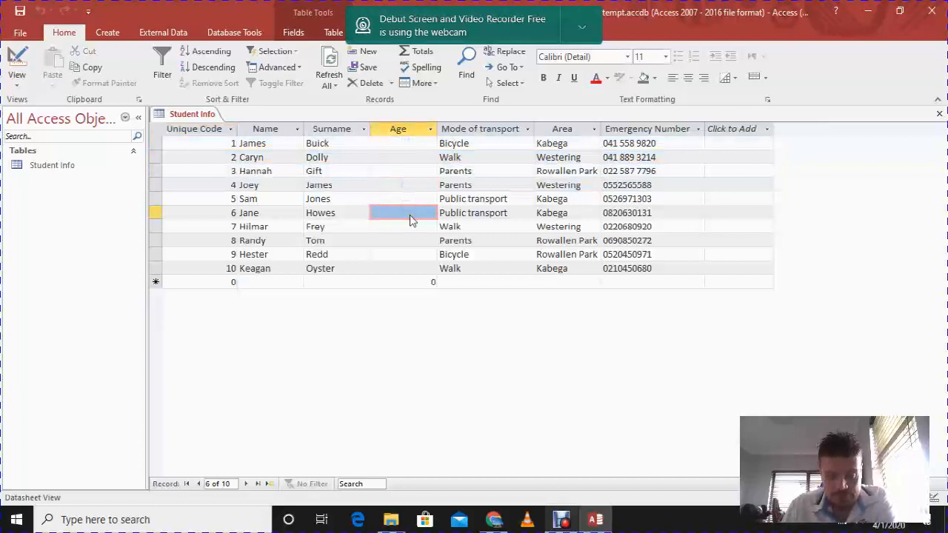
click(394, 143)
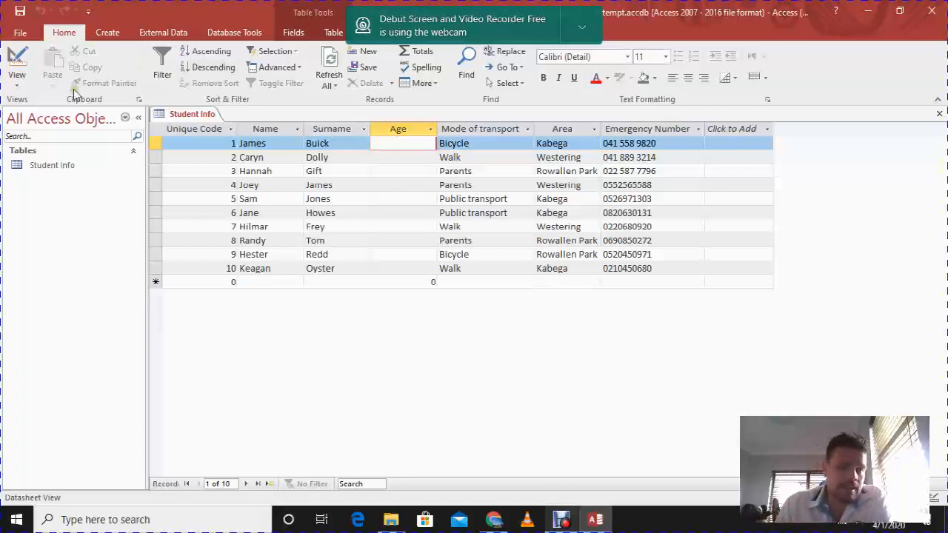
Return to Design View and set the Age field's validation rule to 15 OR 16 OR 17 OR 18 OR 19.
click(18, 90)
click(44, 136)
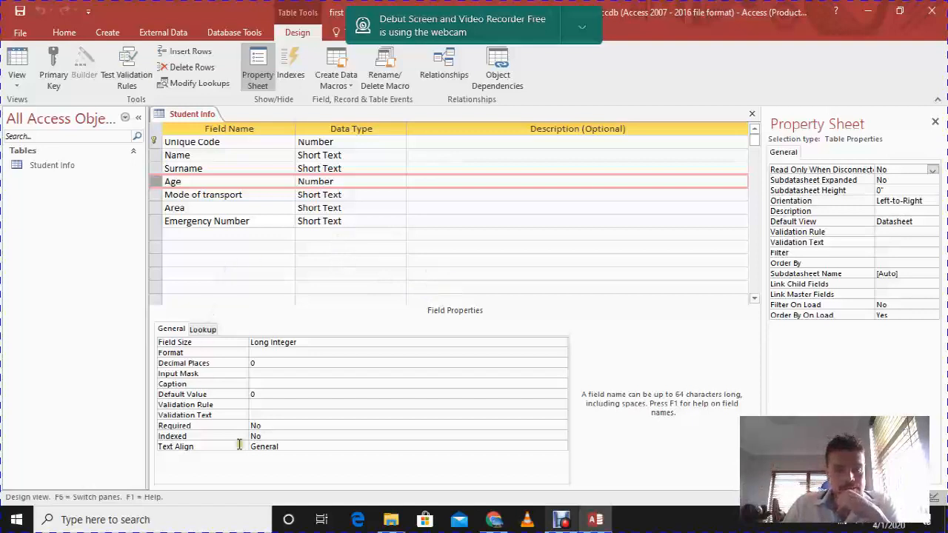
click(256, 404)
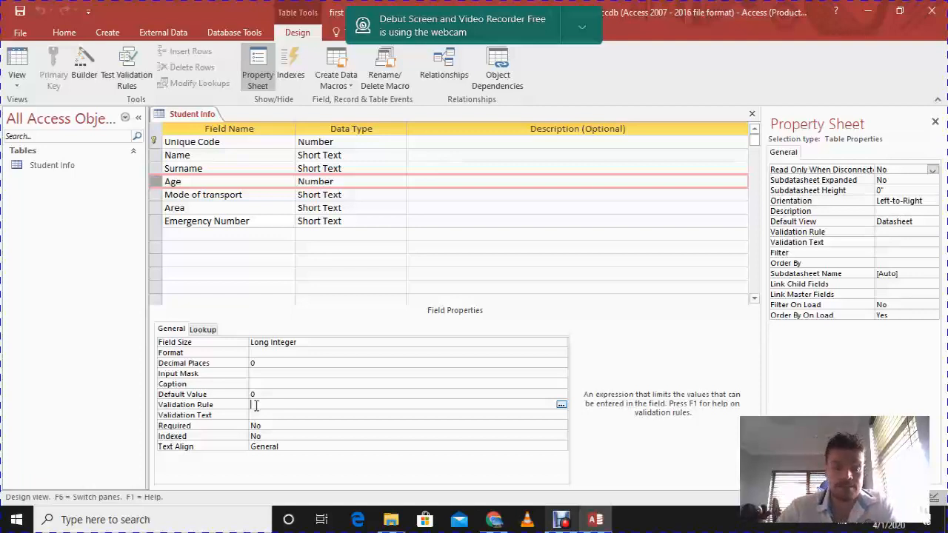
text(18)
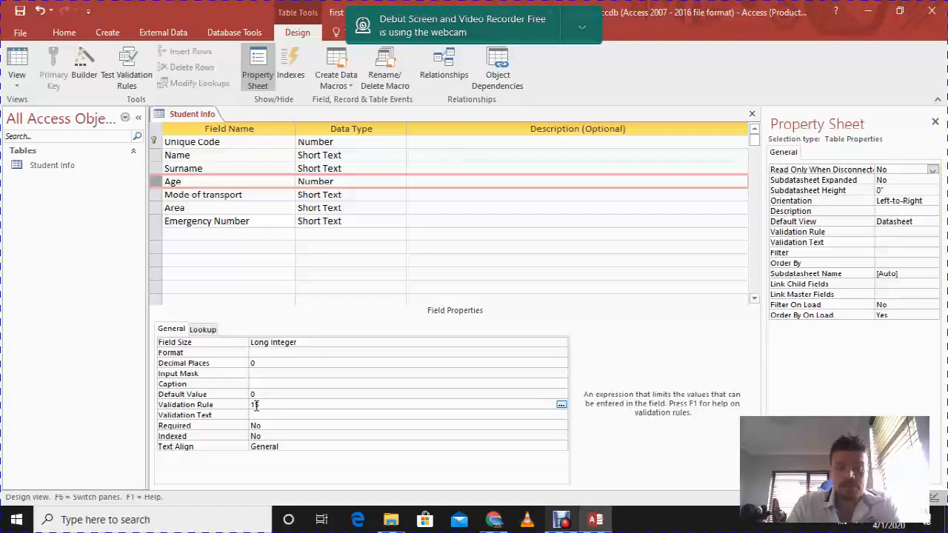
text( OR)
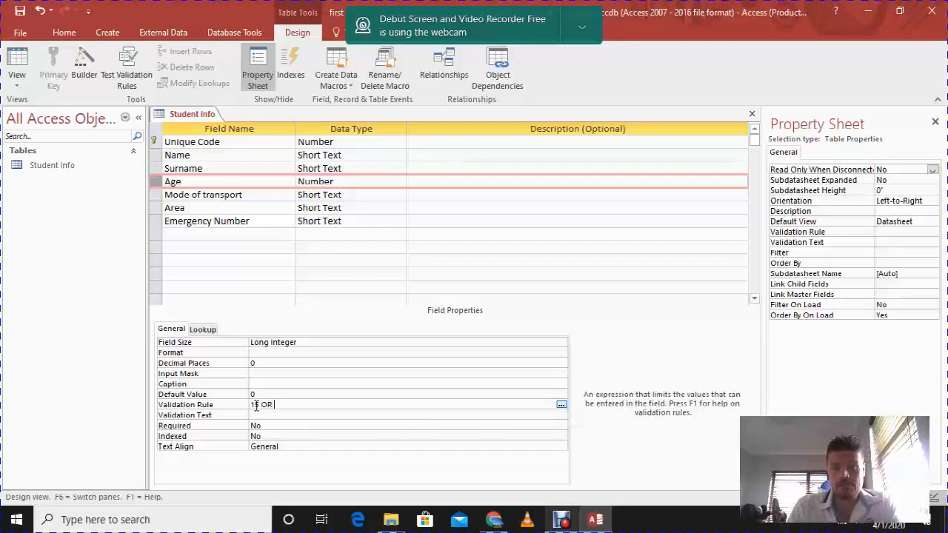
text( 16 O)
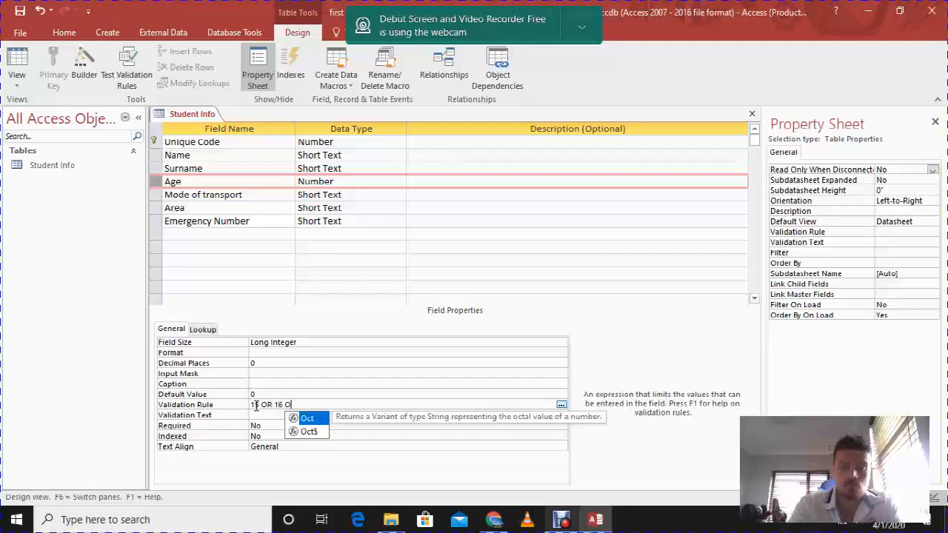
text(R 17 OR)
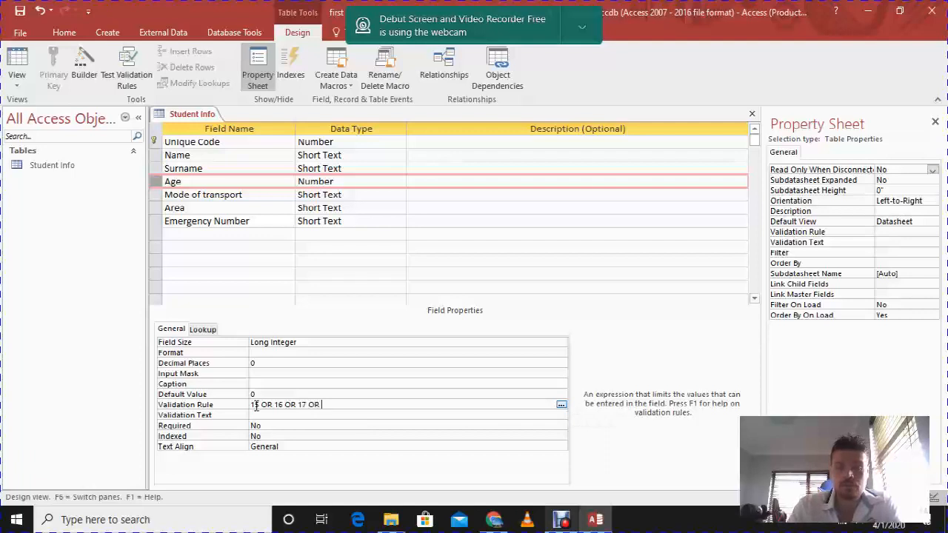
text( 18 OR 19)
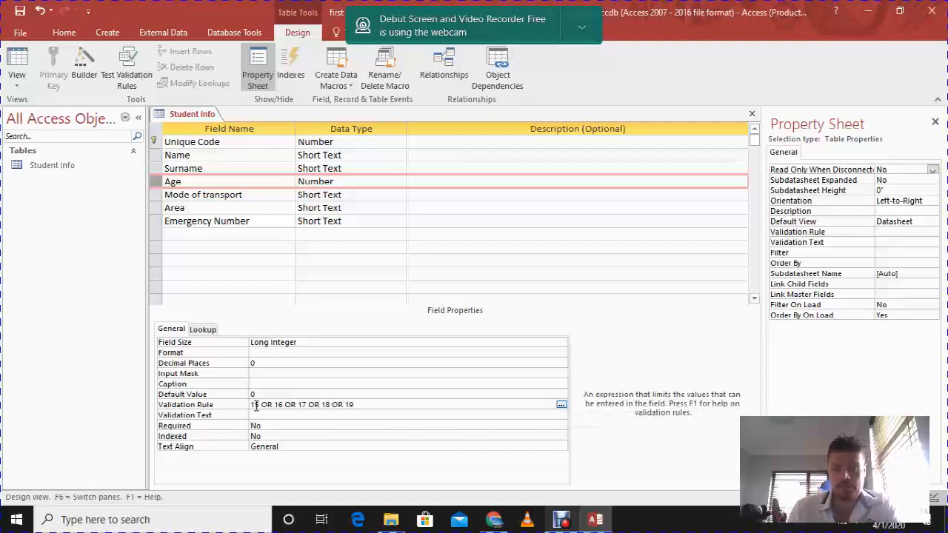
click(280, 416)
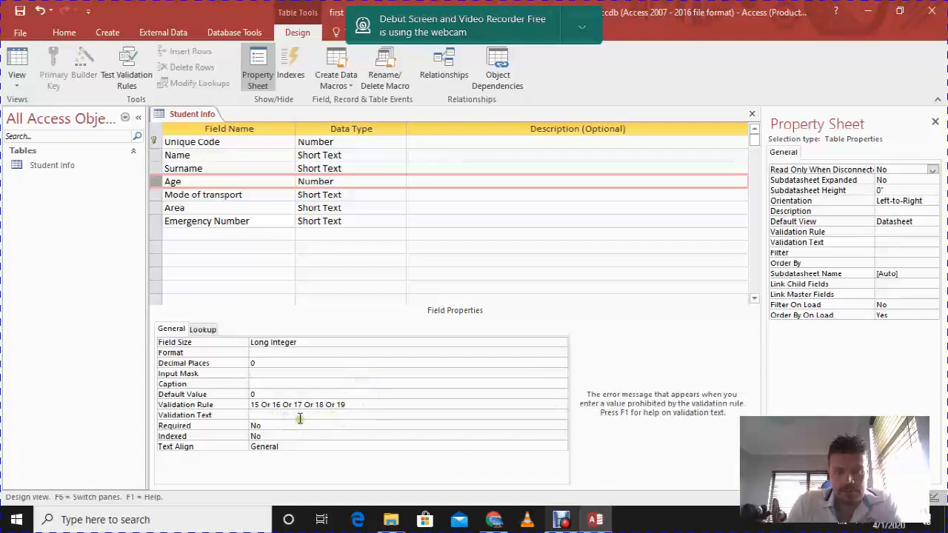
Clear the Age field's validation rule and re-enter it as 15 or 16 or 17 or 18 or 19.
click(263, 404)
key(BackSpace)
key(Right)
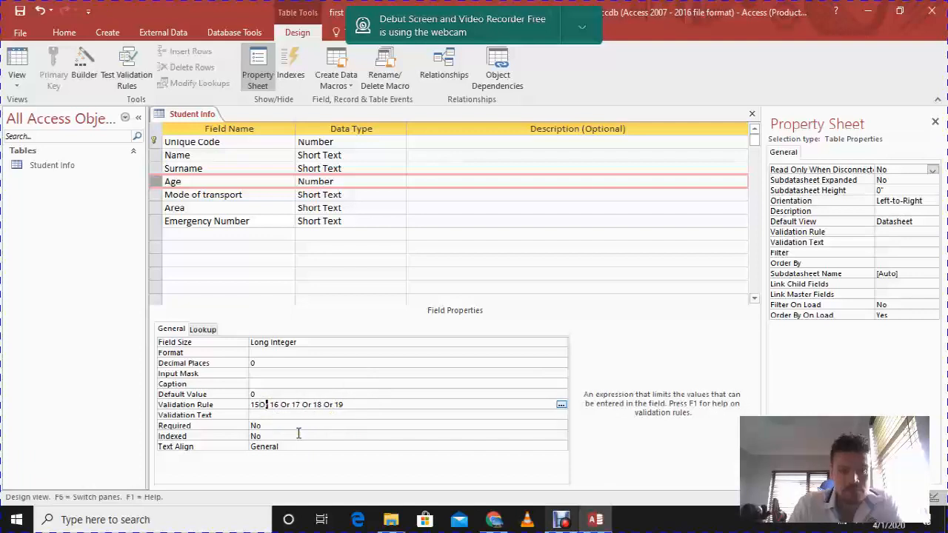
key(BackSpace)
key(BackSpace)
key(Right)
key(Right)
key(Right)
key(Right)
key(Right)
key(Right)
key(Right)
key(Right)
key(Right)
key(Right)
key(Right)
key(Right)
key(Right)
key(Right)
key(Right)
key(Right)
key(Right)
key(Right)
key(Right)
key(Right)
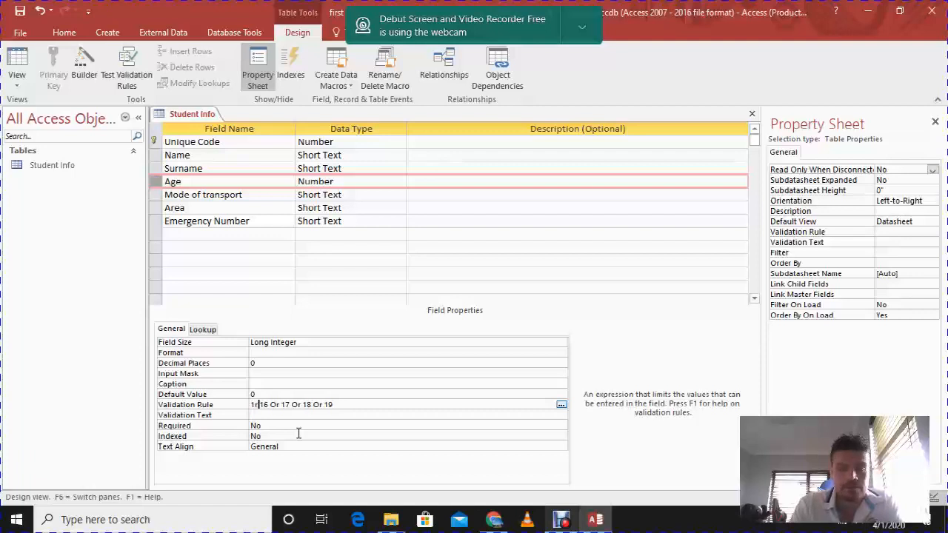
key(BackSpace)
key(BackSpace)
key(BackSpace)
key(BackSpace)
key(BackSpace)
key(BackSpace)
key(BackSpace)
key(BackSpace)
key(BackSpace)
key(BackSpace)
key(BackSpace)
key(BackSpace)
key(BackSpace)
key(BackSpace)
key(BackSpace)
key(BackSpace)
key(BackSpace)
key(BackSpace)
key(BackSpace)
key(BackSpace)
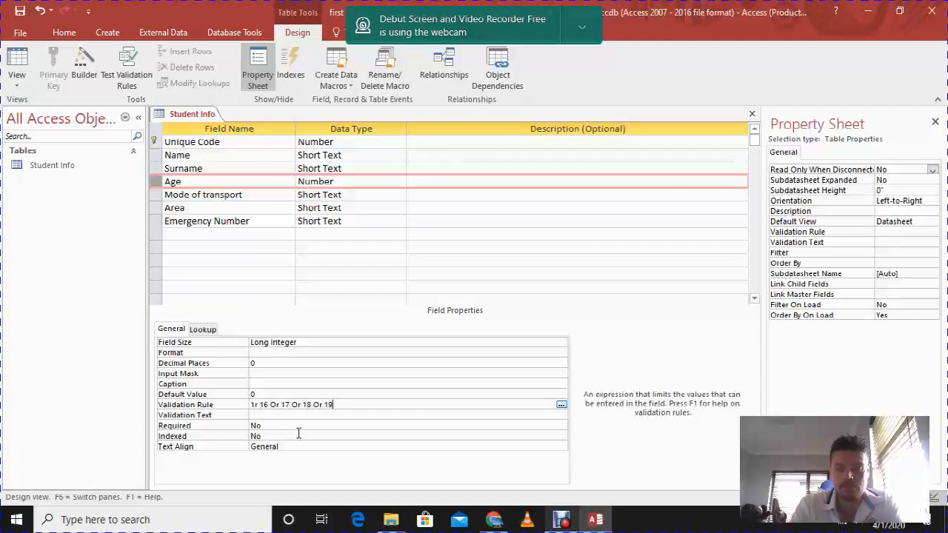
text(15 or 16 )
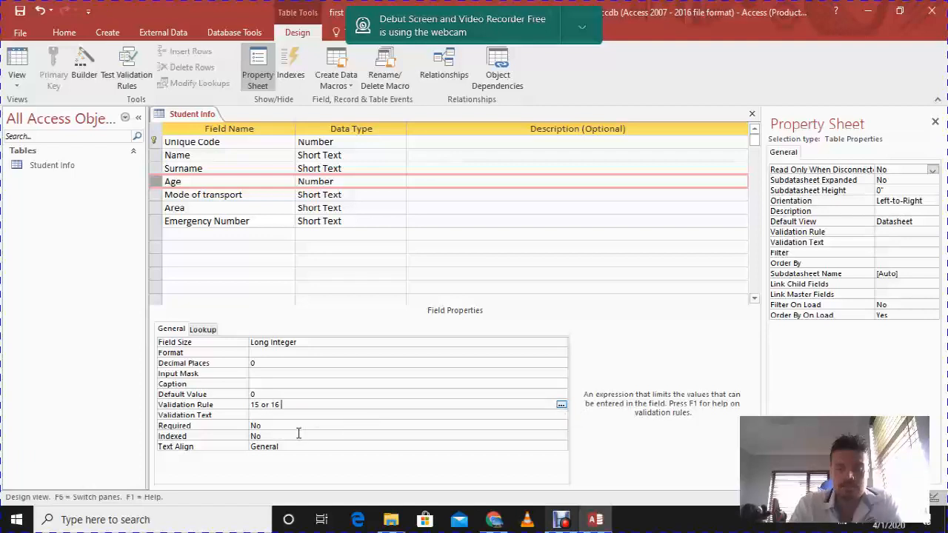
text(or 17 or 18)
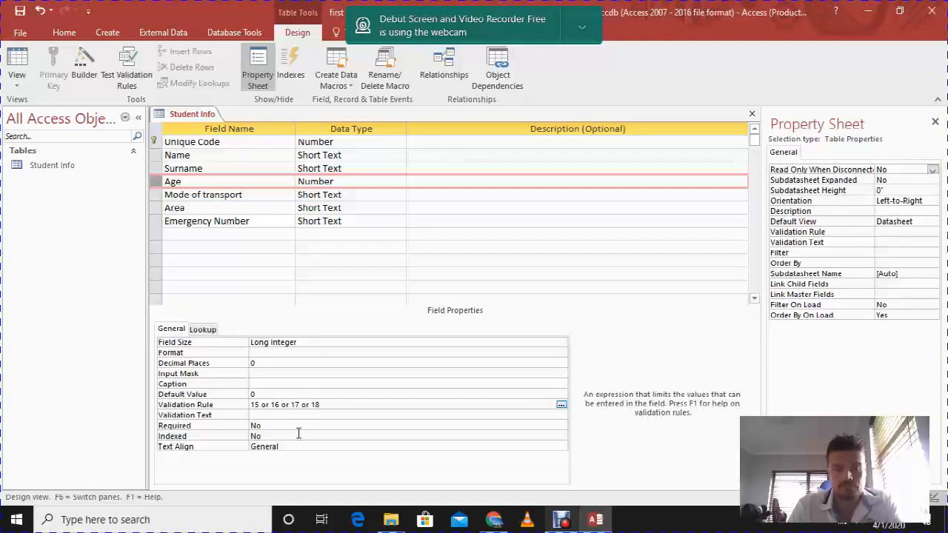
text( or 19)
Set the Age field's validation text to "Enter only the ages between 15 and 19".
click(296, 416)
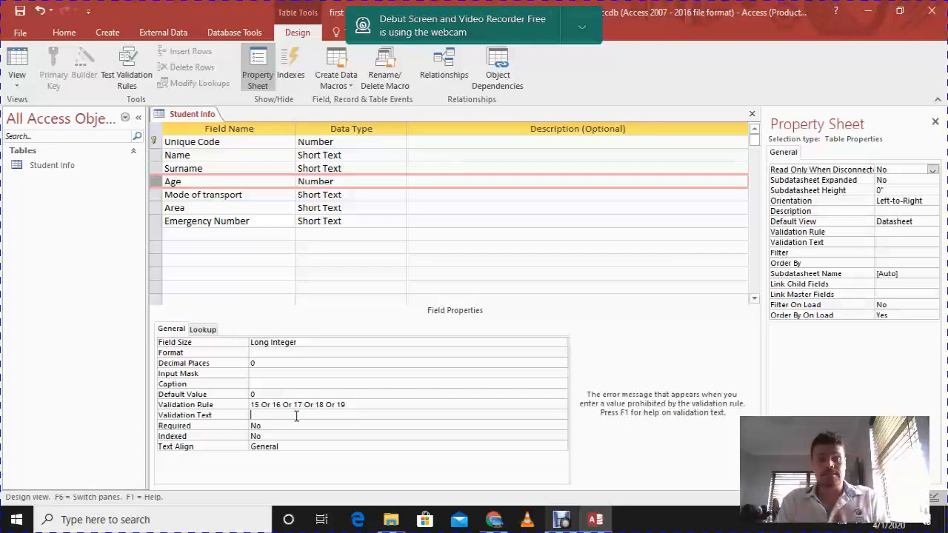
text(Enter only the ages between 15 and 19)
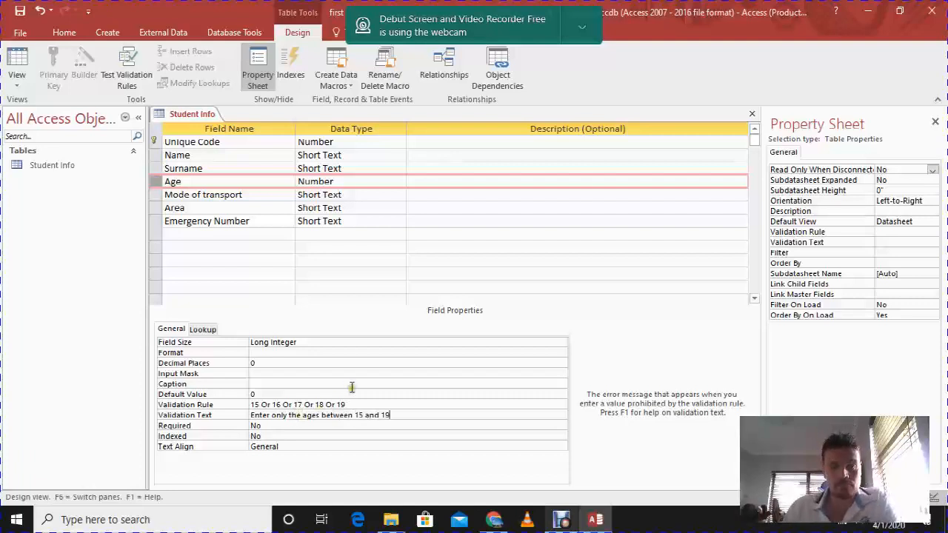
click(402, 385)
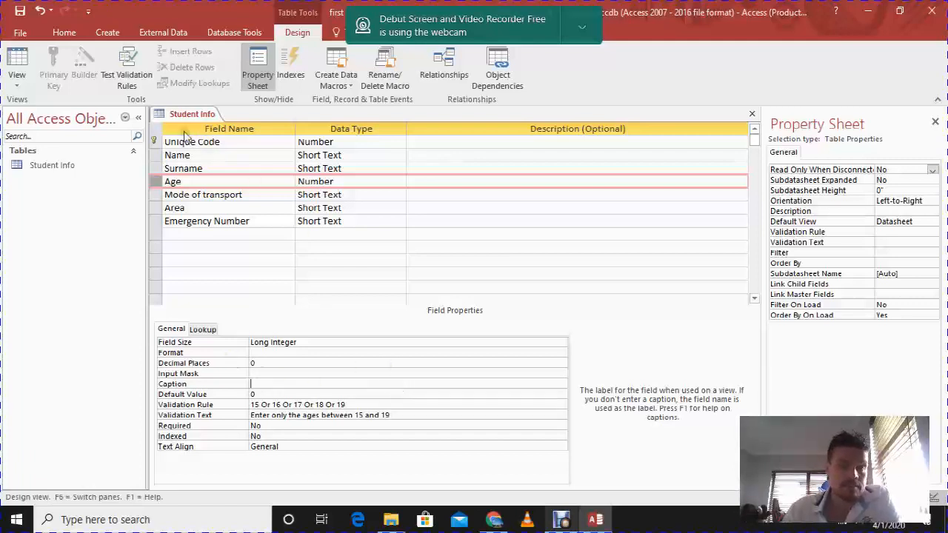
Switch the Student Info table to Datasheet View, saving it and testing the existing data against the new rules.
click(17, 61)
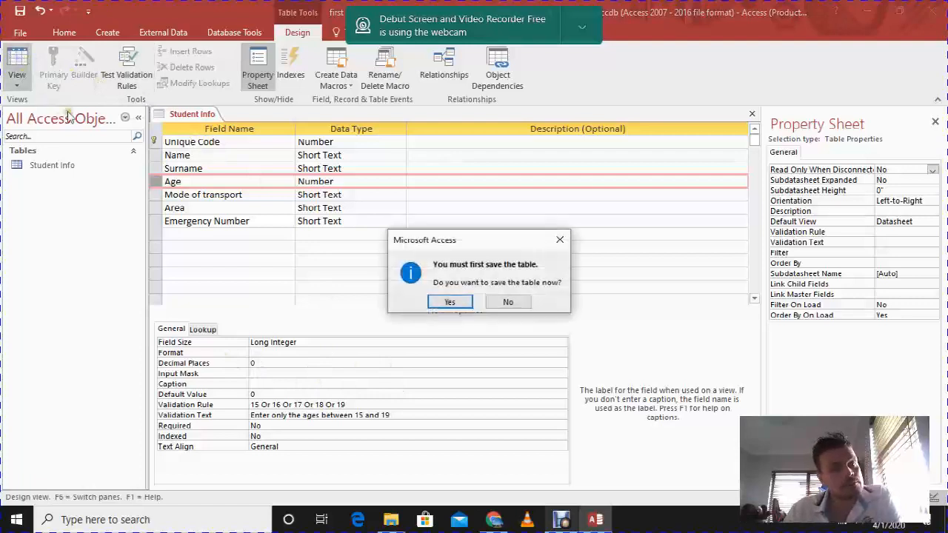
click(448, 300)
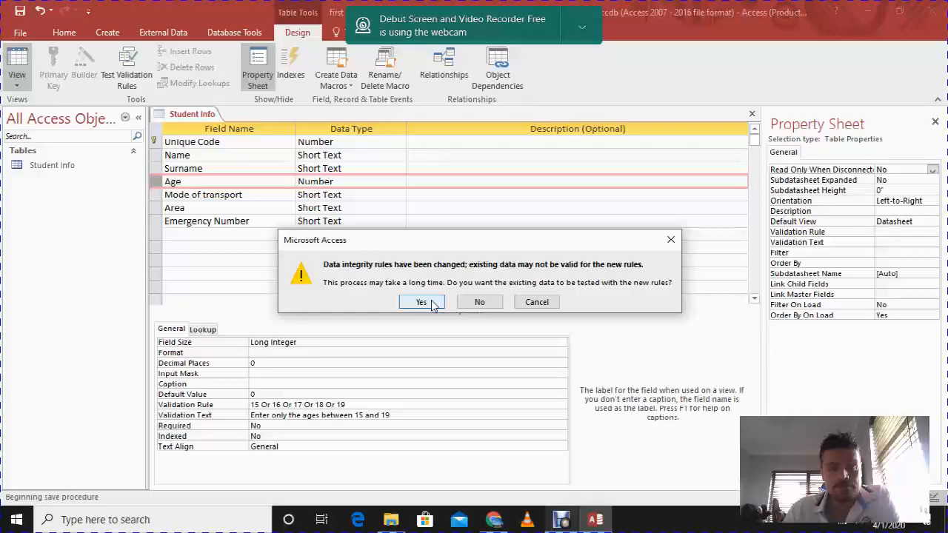
click(434, 305)
click(420, 311)
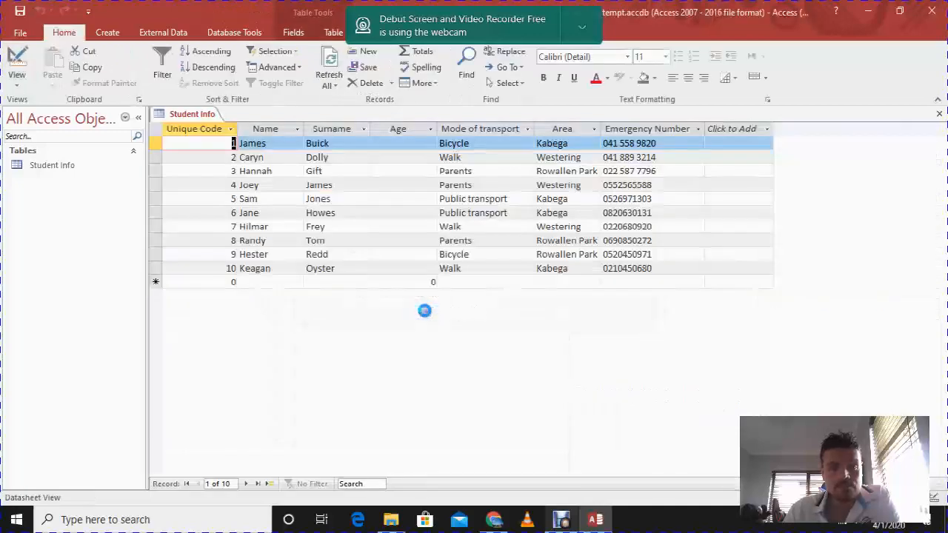
Enter 15 as the age of the student with Unique Code 1.
click(416, 145)
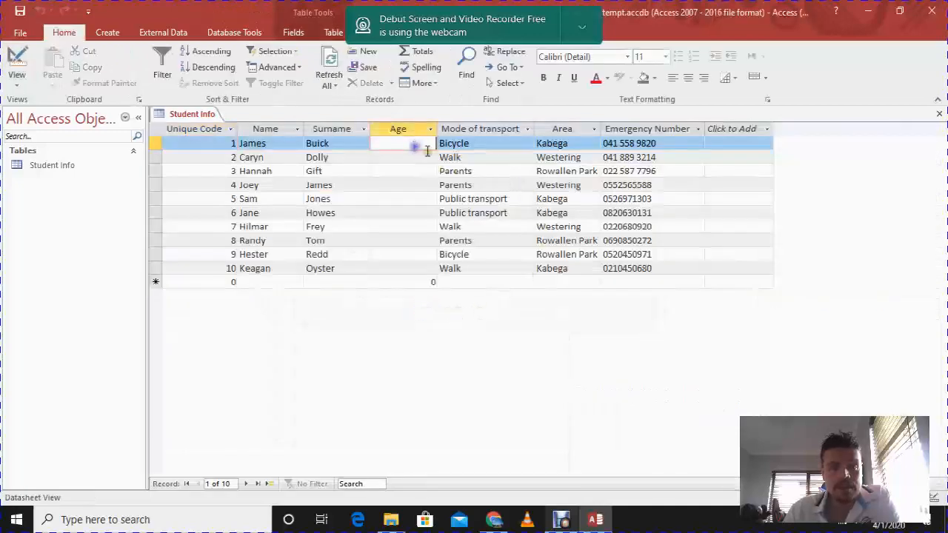
text(15)
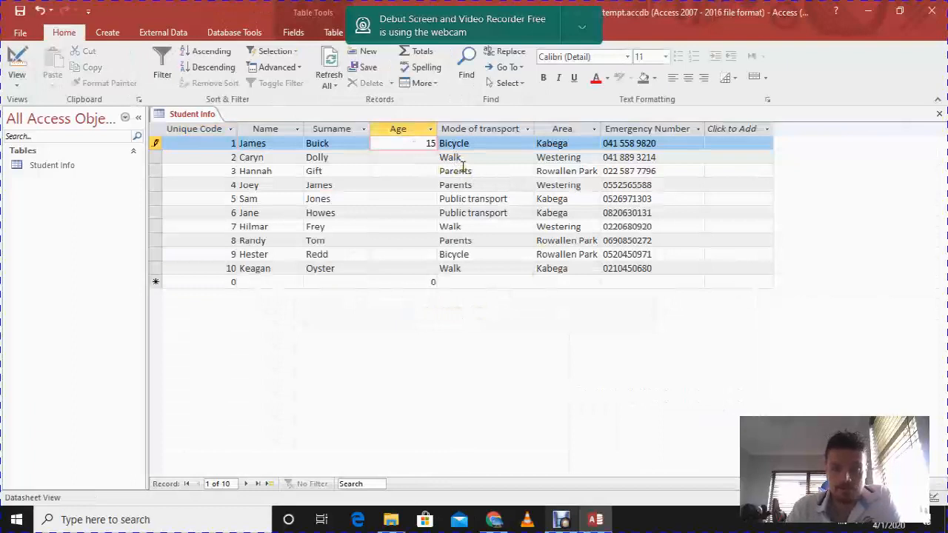
key(Down)
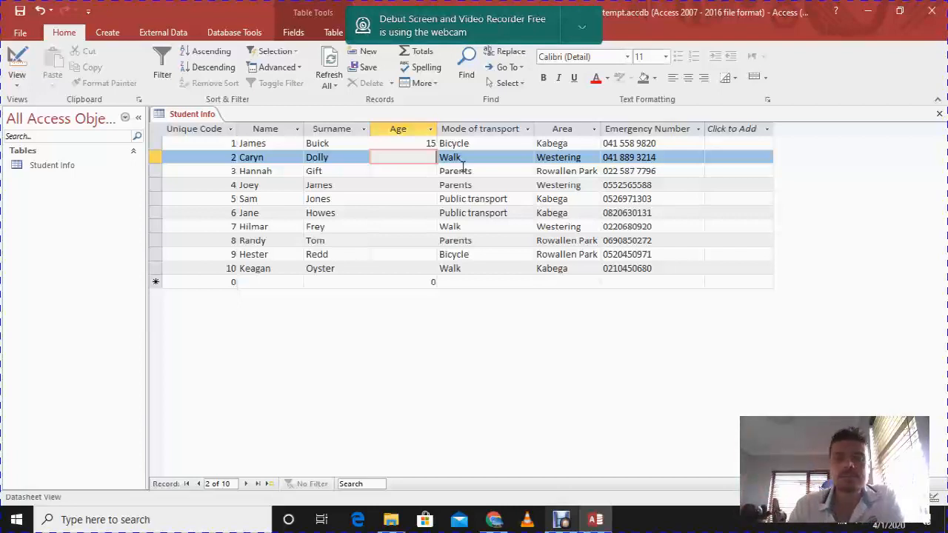
Try to enter 20 as the age of the student with Unique Code 2, and clear the entry.
text(20)
key(Return)
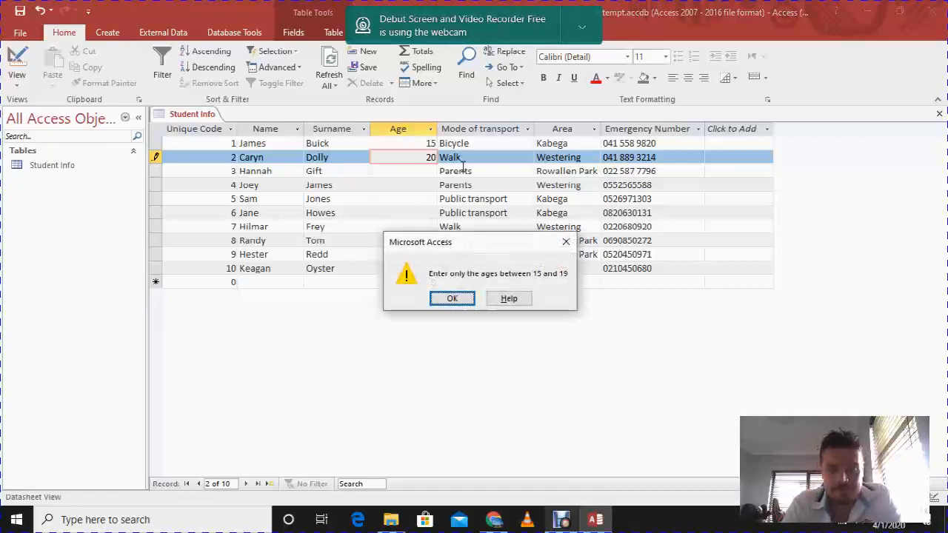
key(Return)
key(BackSpace)
key(BackSpace)
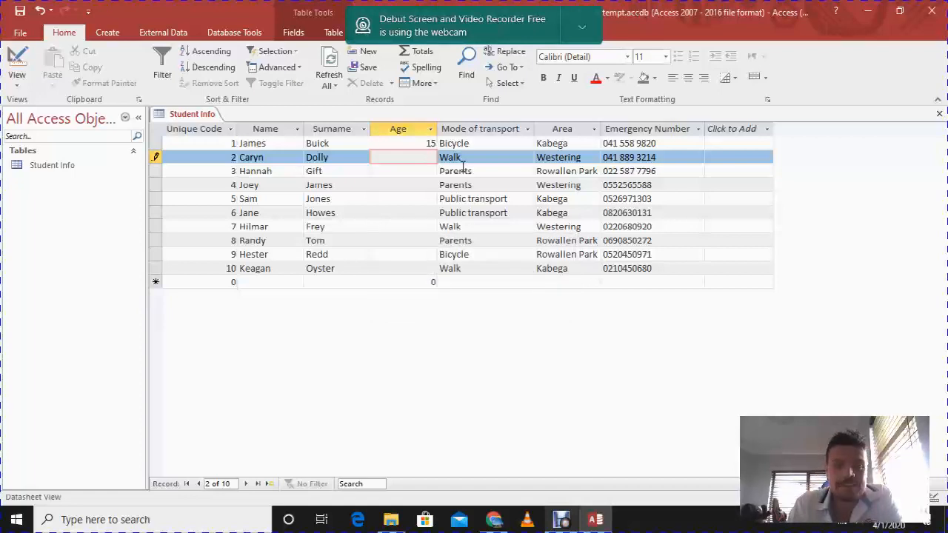
Enter the ages 16, 17, 18 and 19 for the students with Unique Codes 2 to 5.
text(16)
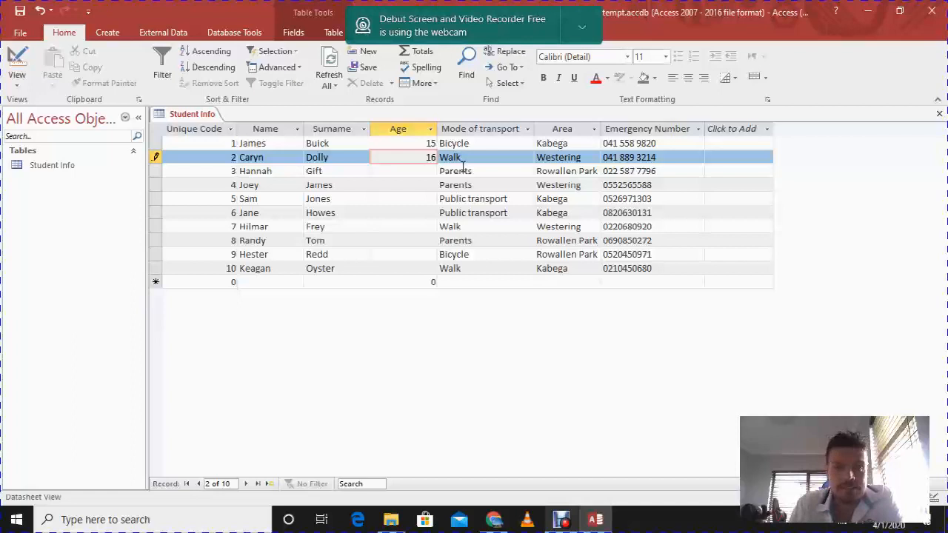
key(Down)
text(17)
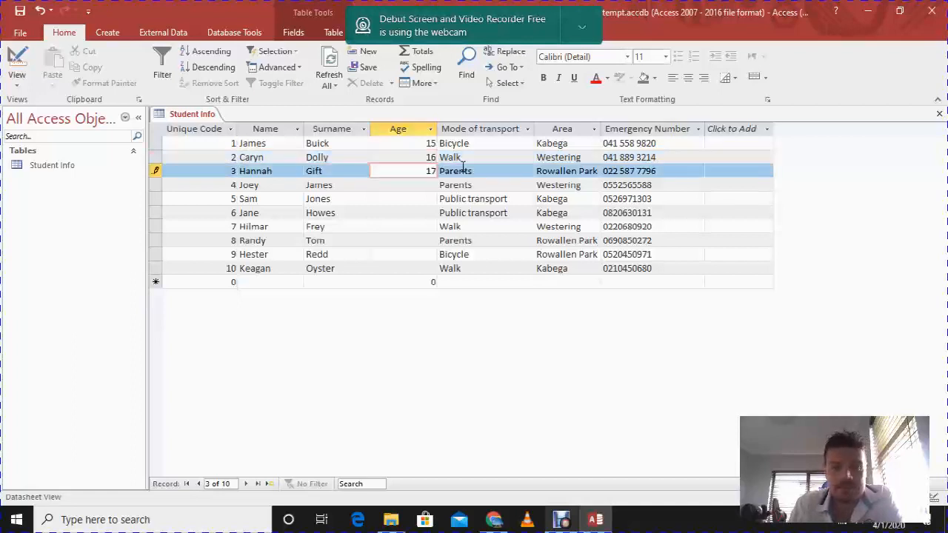
key(Down)
text(18)
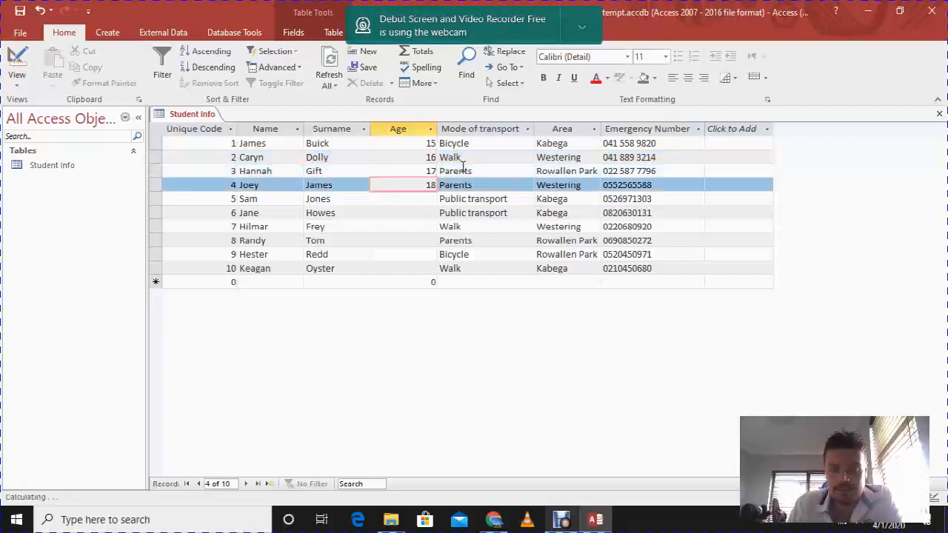
key(Down)
text(19)
Try to enter 35 as the age of the student with Unique Code 6 to test the validation rule.
key(Down)
text(35)
key(Down)
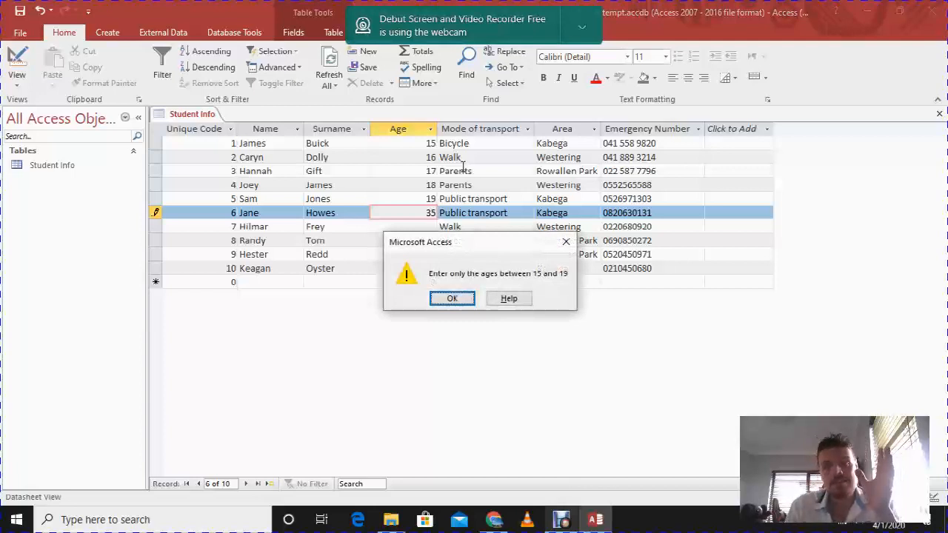
key(Return)
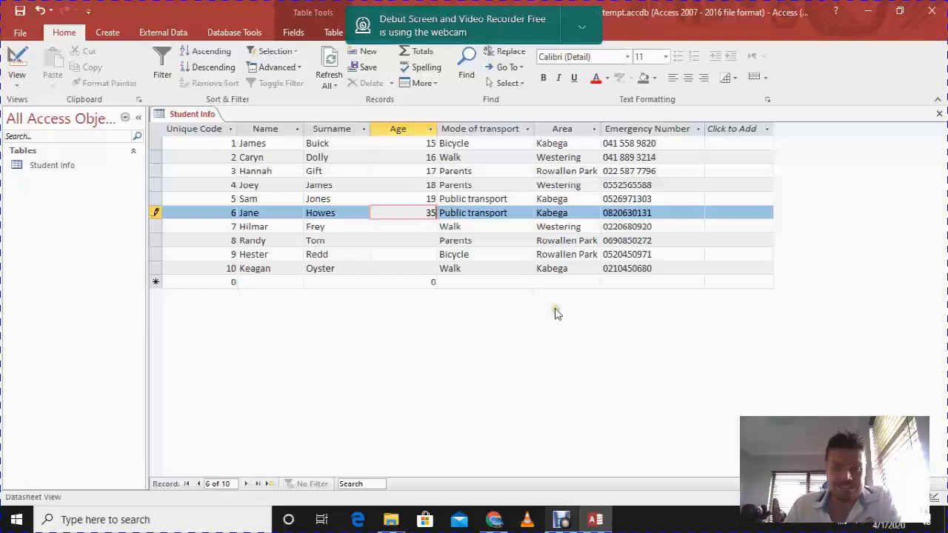
click(561, 520)
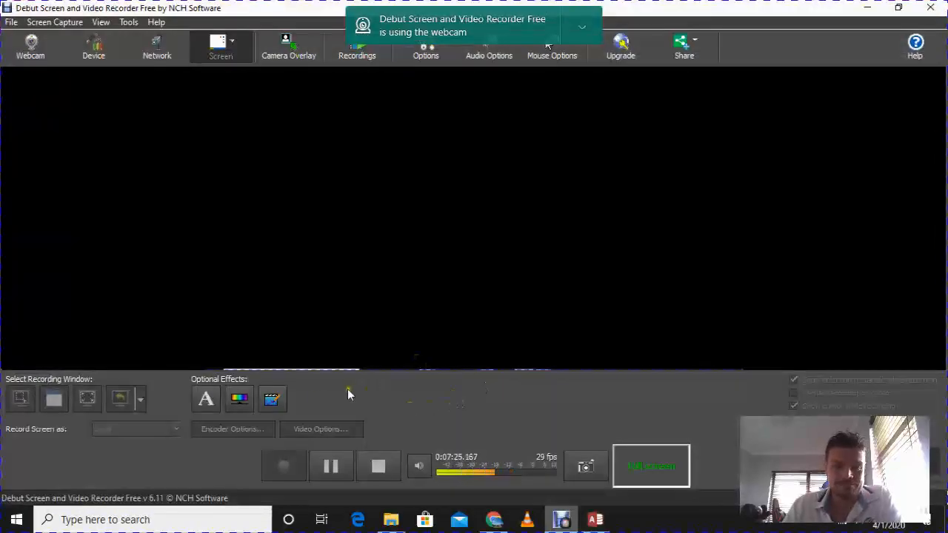